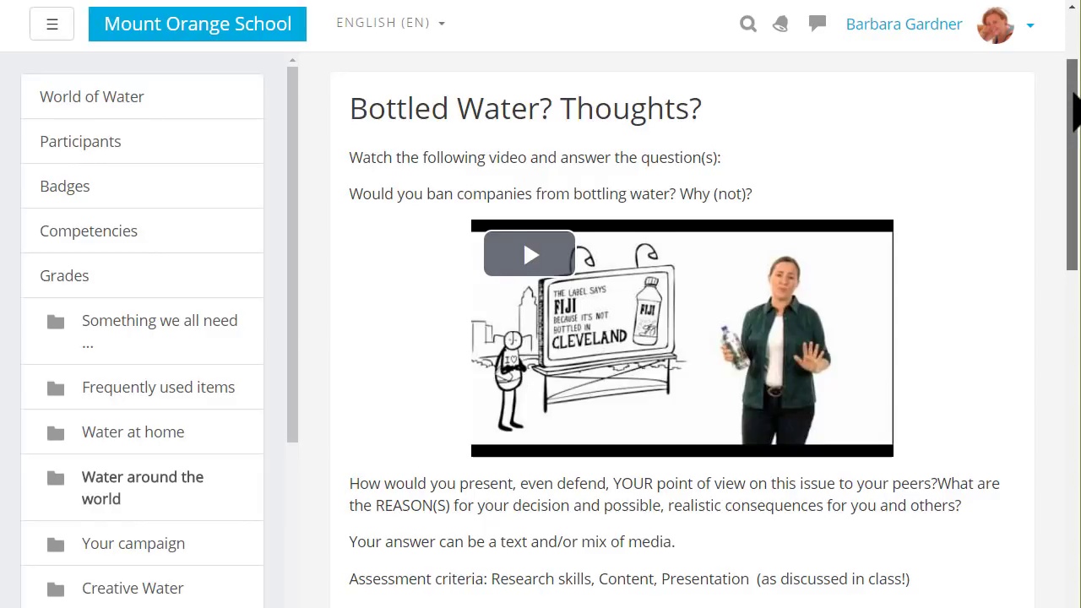
# - Scroll the learn moodle site to reach and open the Basic French course
pyautogui.moveTo(1074, 112); pyautogui.dragTo(1074, 201)
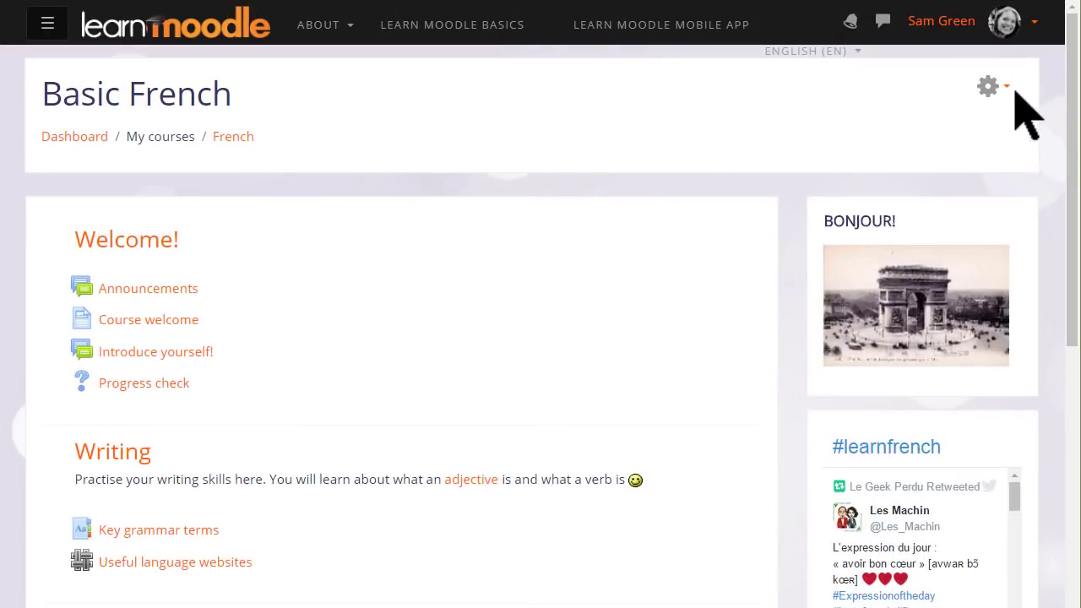
# - Turn editing on and add an Assignment activity to the Writing section
pyautogui.click(1006, 90)
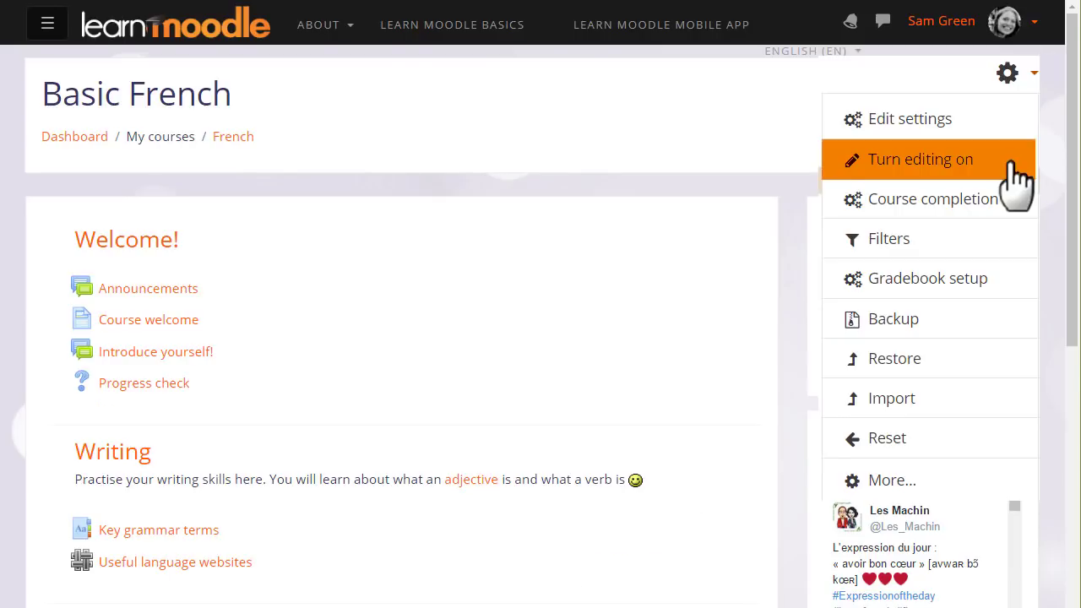
pyautogui.click(1016, 160)
pyautogui.scroll(-1, 1074, 205)
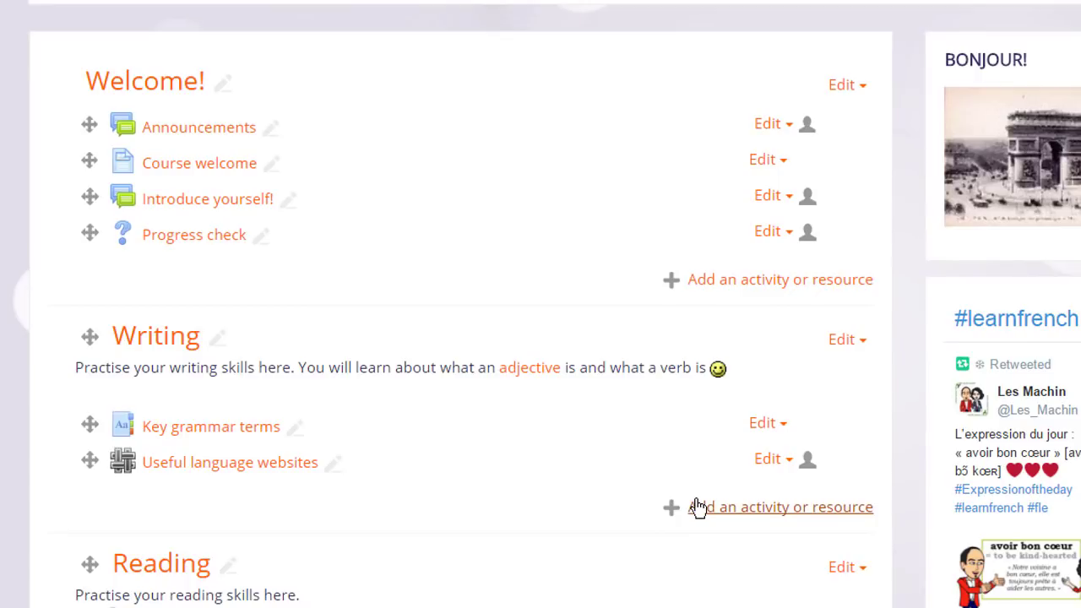
pyautogui.click(698, 507)
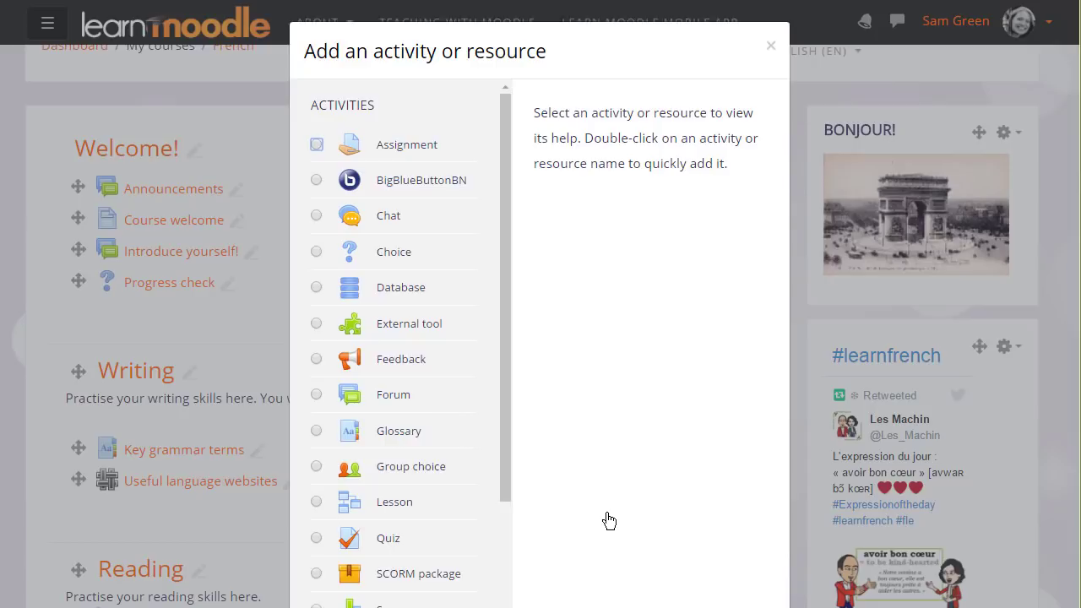
pyautogui.click(316, 146)
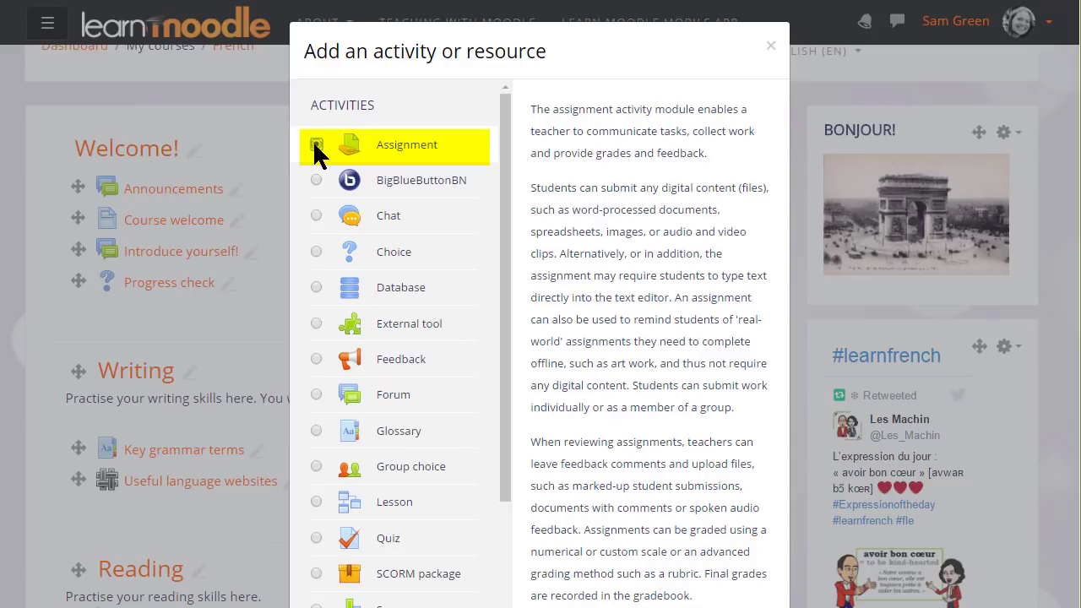
pyautogui.doubleClick(316, 145)
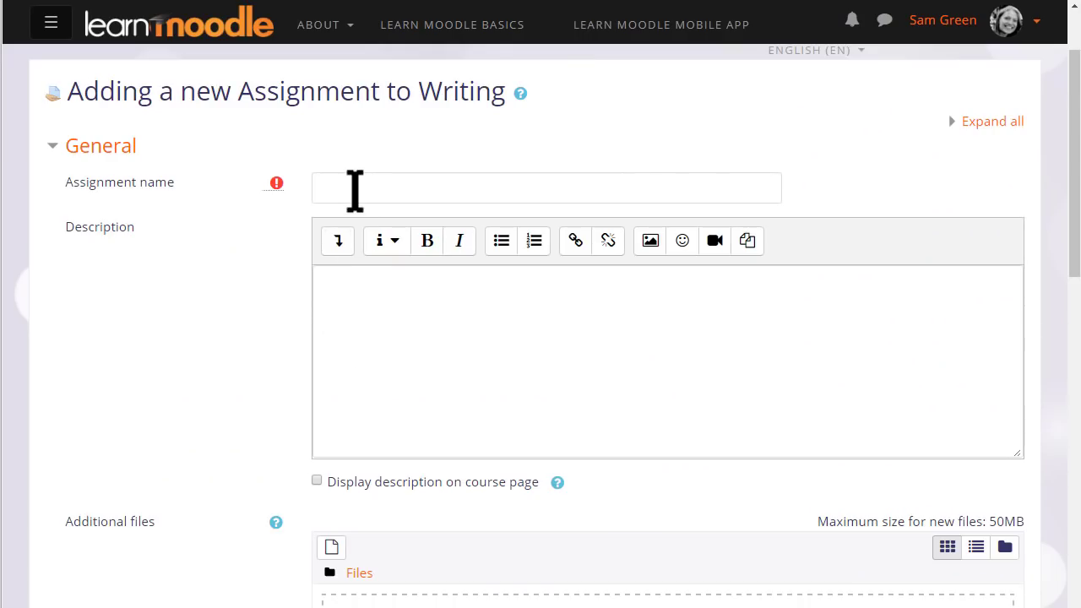
# - Name it 'Describe your family' with description 'Write 5 sentences about your family. Use the words we have learned.'
pyautogui.click(355, 192)
pyautogui.write('De')
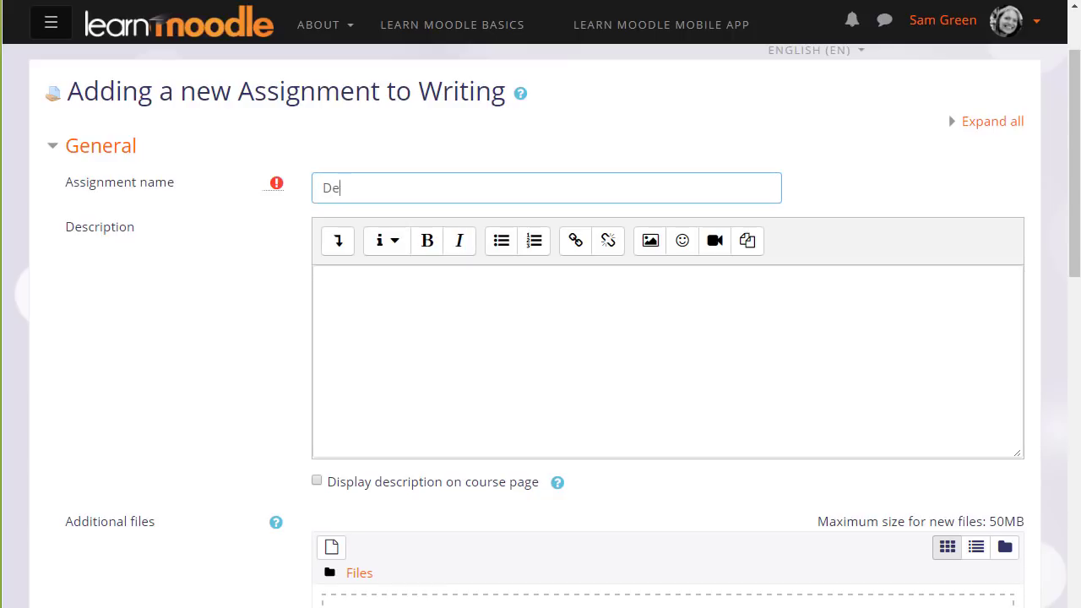
pyautogui.write('scribe your ')
pyautogui.write('family')
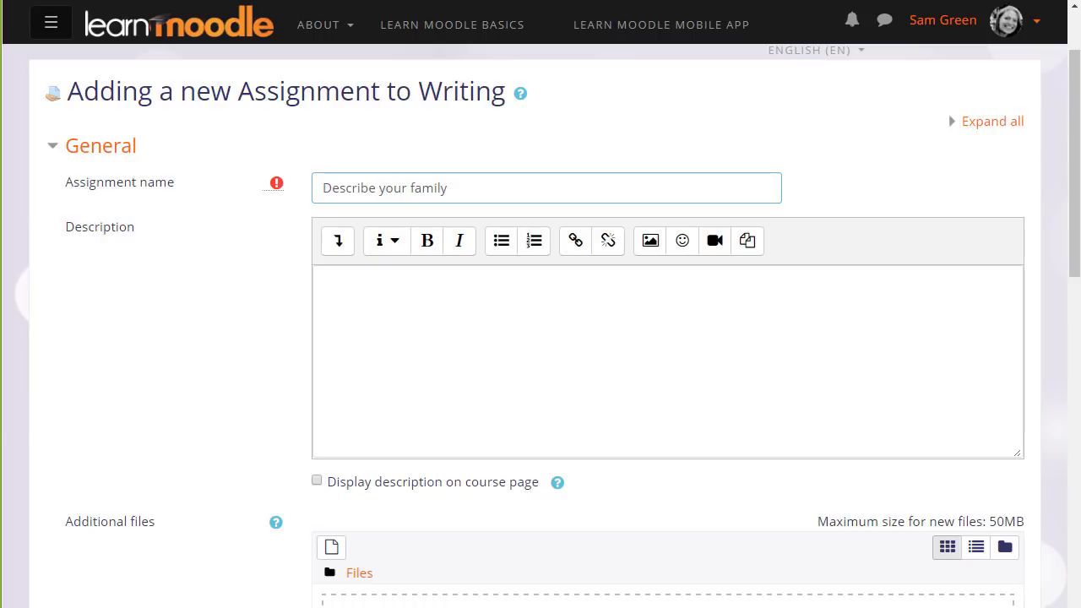
pyautogui.press('Tab')
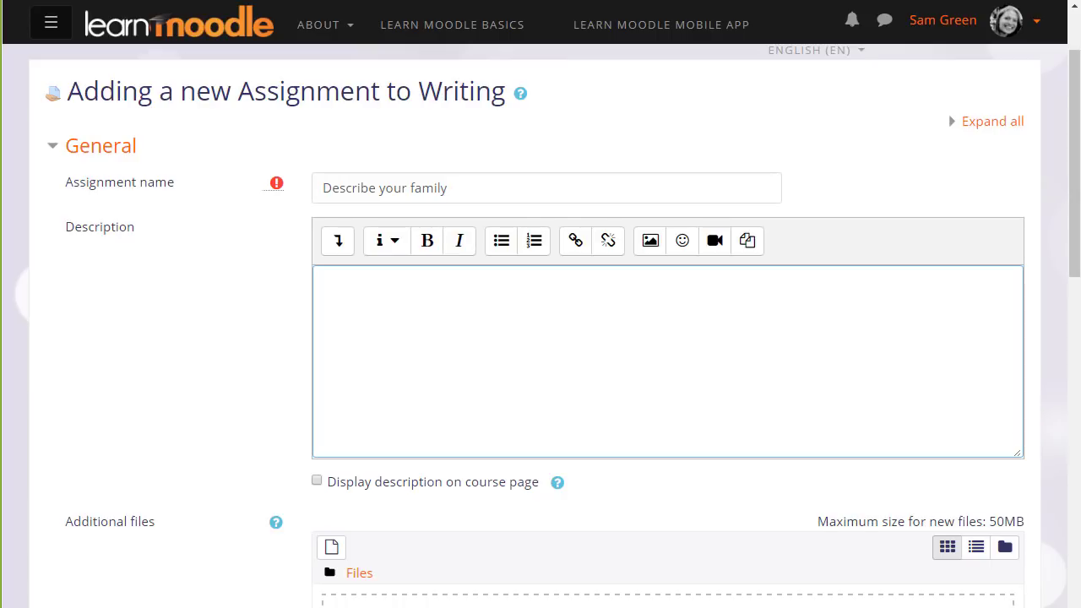
pyautogui.write('Wri')
pyautogui.write('te ')
pyautogui.write('5 sd')
pyautogui.press('BackSpace')
pyautogui.write('e')
pyautogui.write('ntences abou')
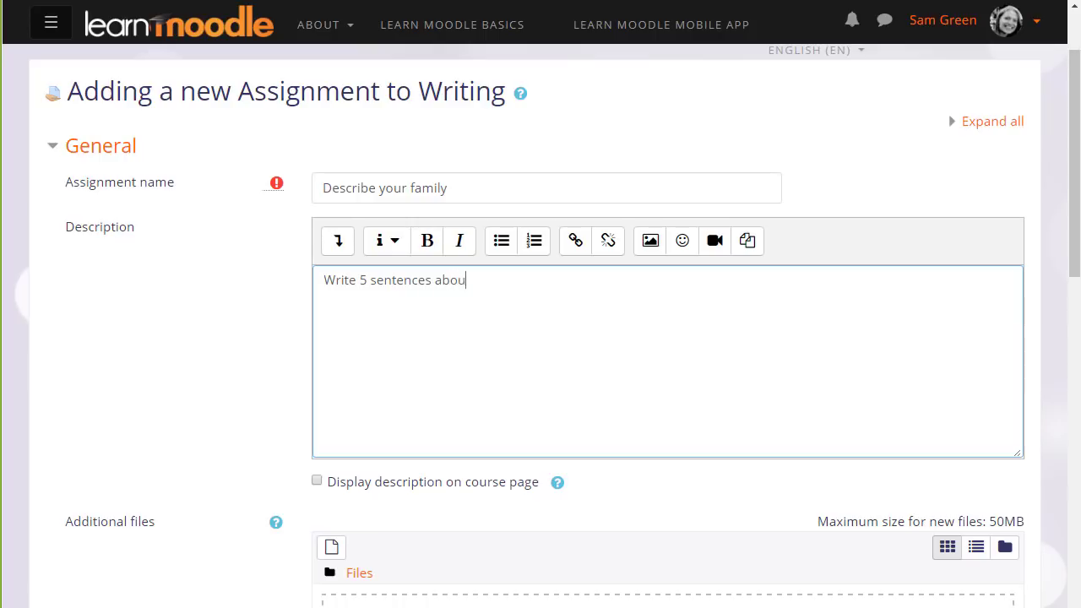
pyautogui.write('t your family')
pyautogui.write('. S')
pyautogui.press('BackSpace')
pyautogui.write('Us')
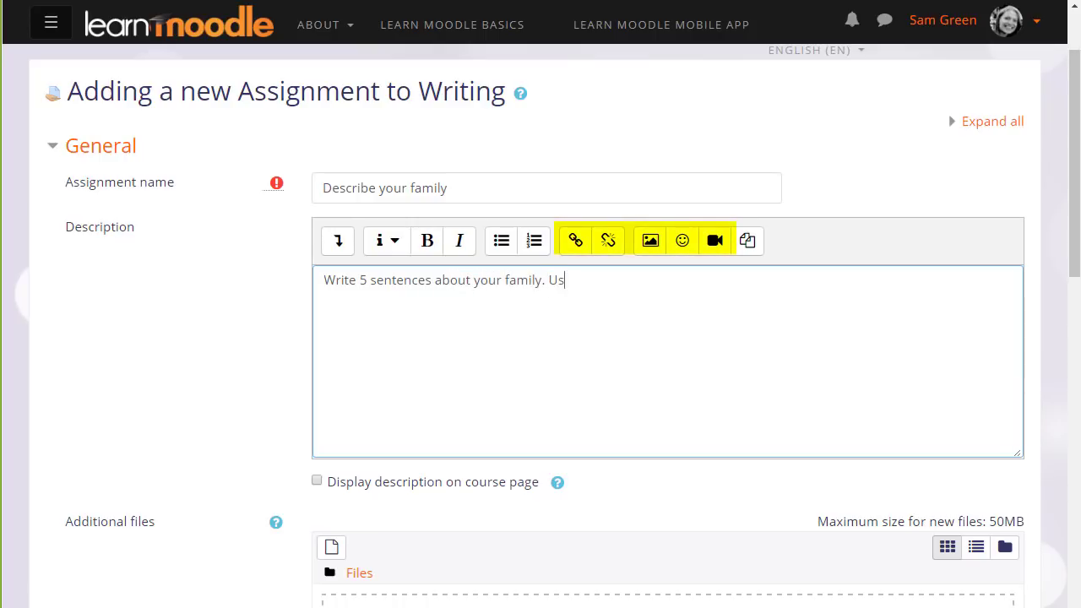
pyautogui.write('e the words we')
pyautogui.write(' have learned')
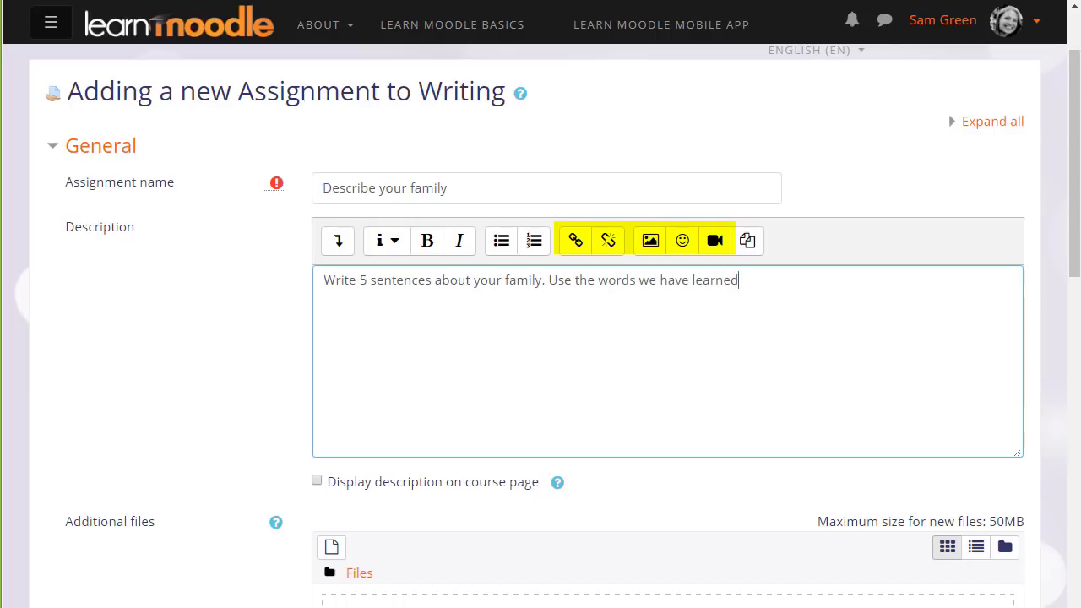
pyautogui.write('.')
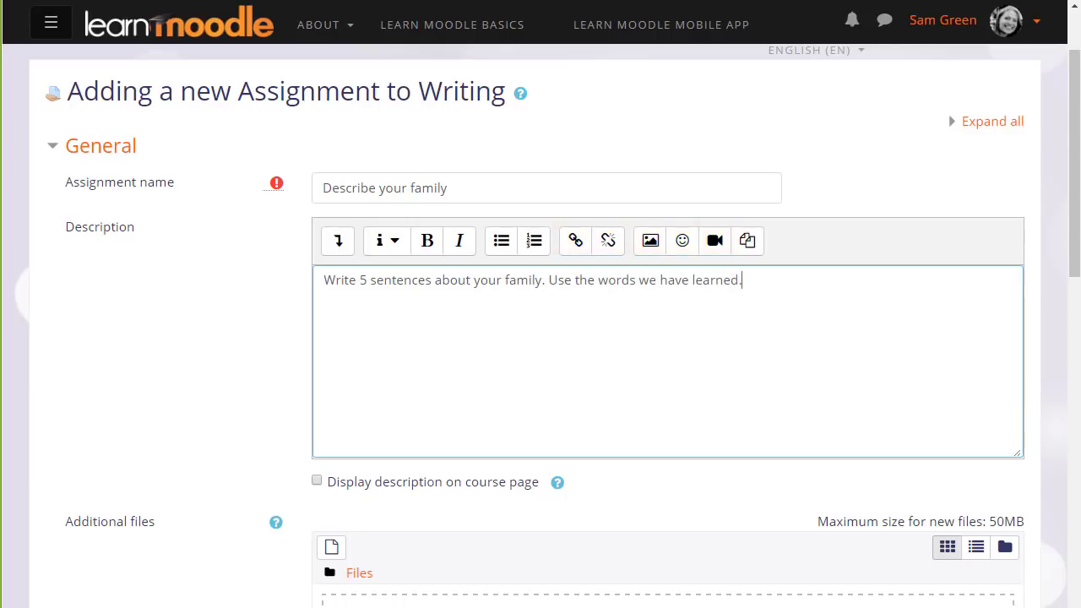
pyautogui.scroll(-1, 422, 543)
pyautogui.scroll(-1, 392, 498)
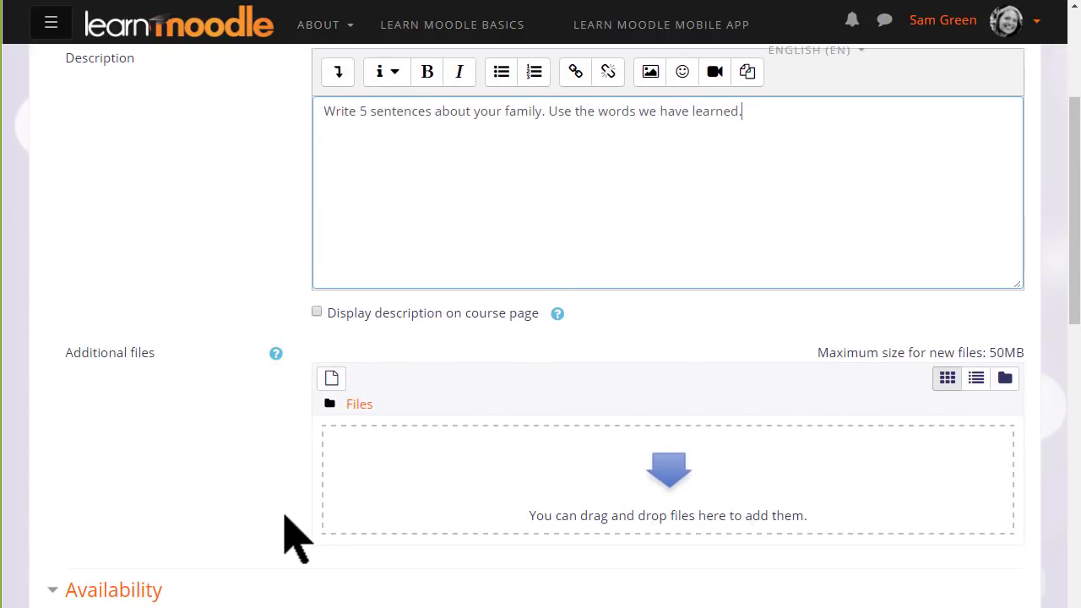
pyautogui.scroll(-1, 321, 558)
pyautogui.scroll(-1, 333, 574)
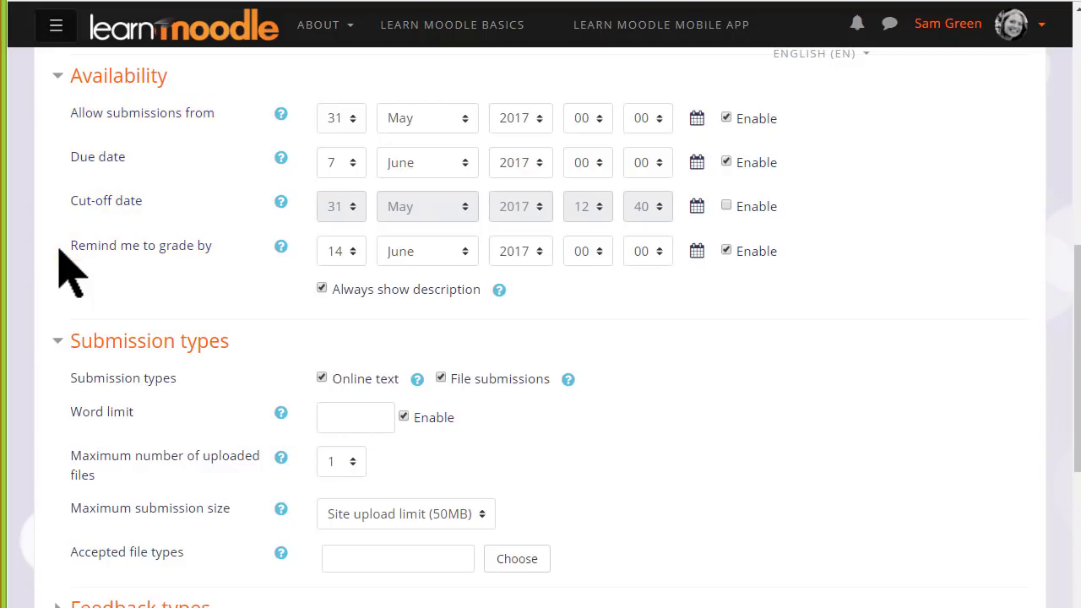
# - Turn off file submissions and limit online text to 200 words
pyautogui.scroll(-3, 51, 267)
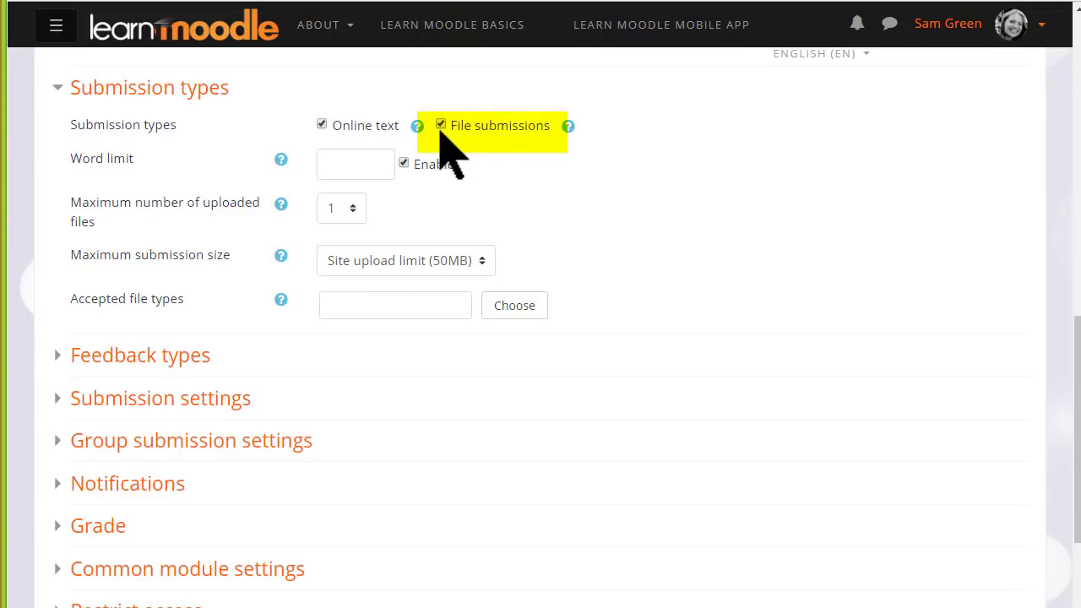
pyautogui.click(351, 211)
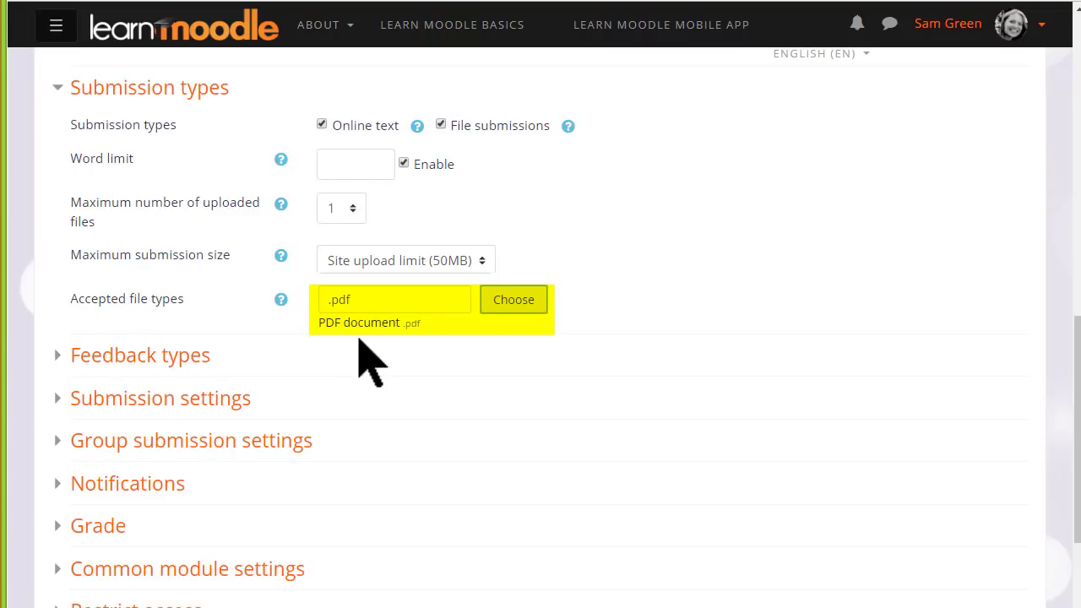
pyautogui.click(441, 125)
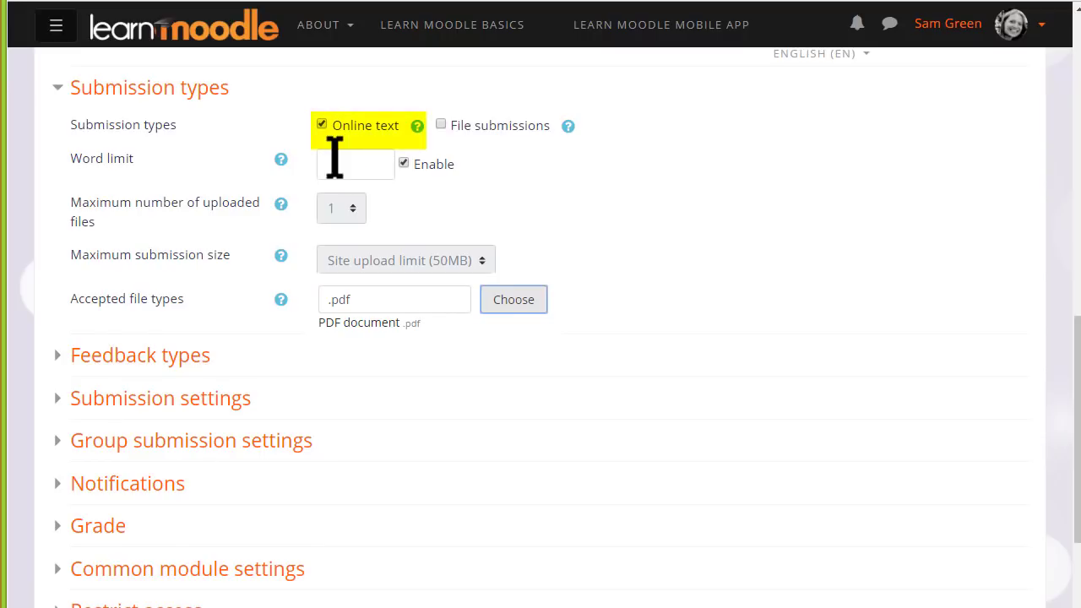
pyautogui.click(332, 159)
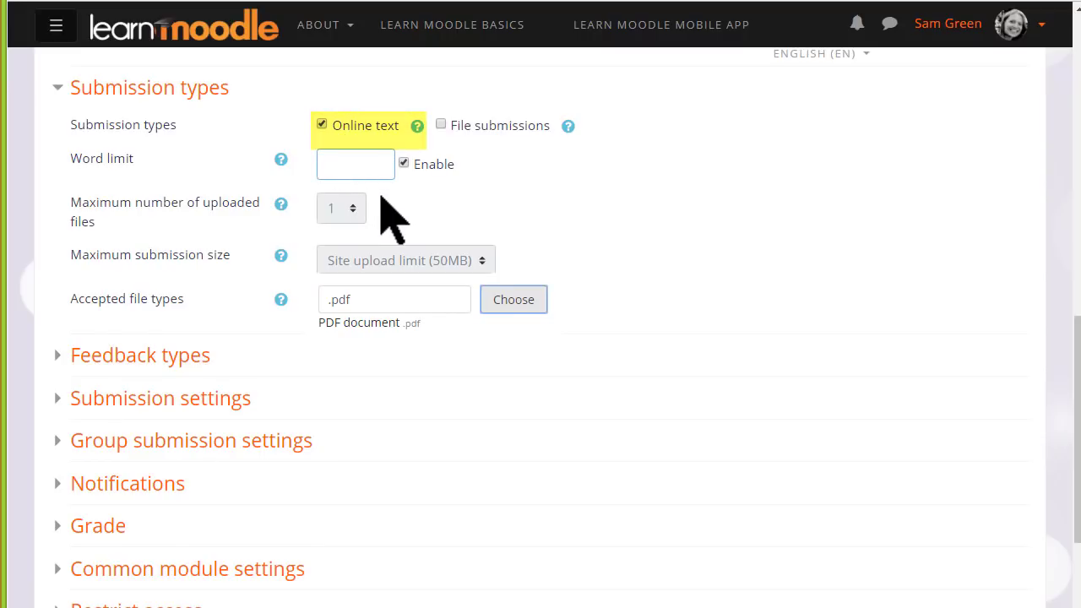
pyautogui.write('200')
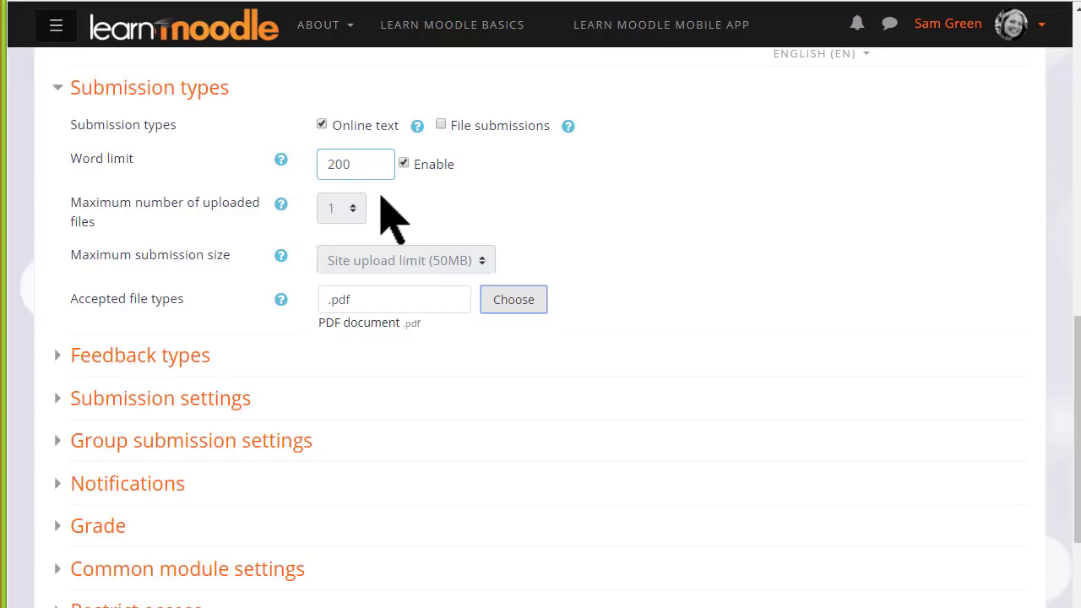
pyautogui.click(281, 302)
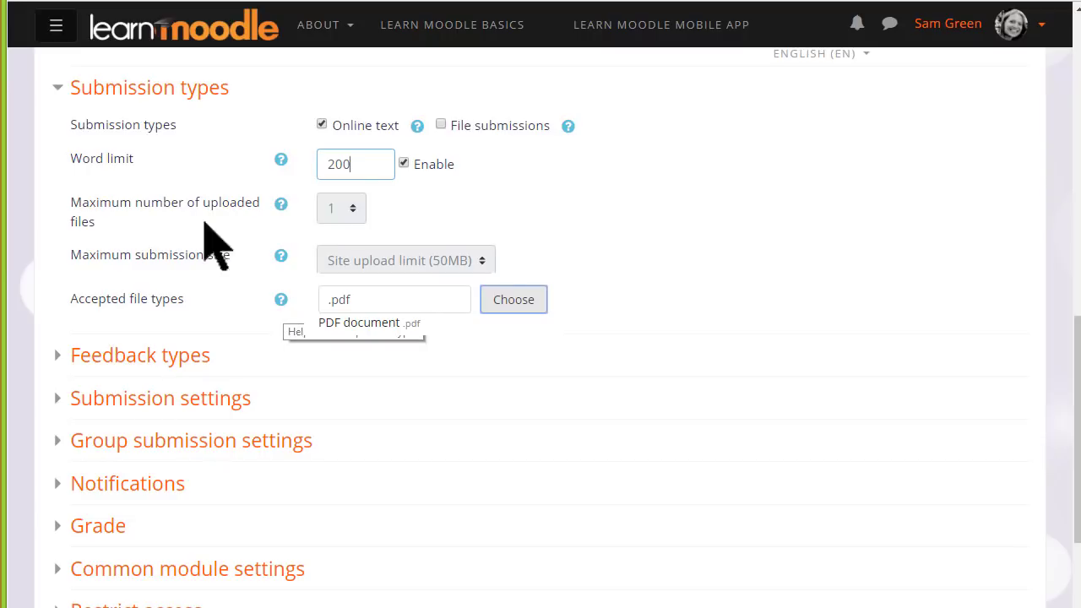
pyautogui.click(54, 93)
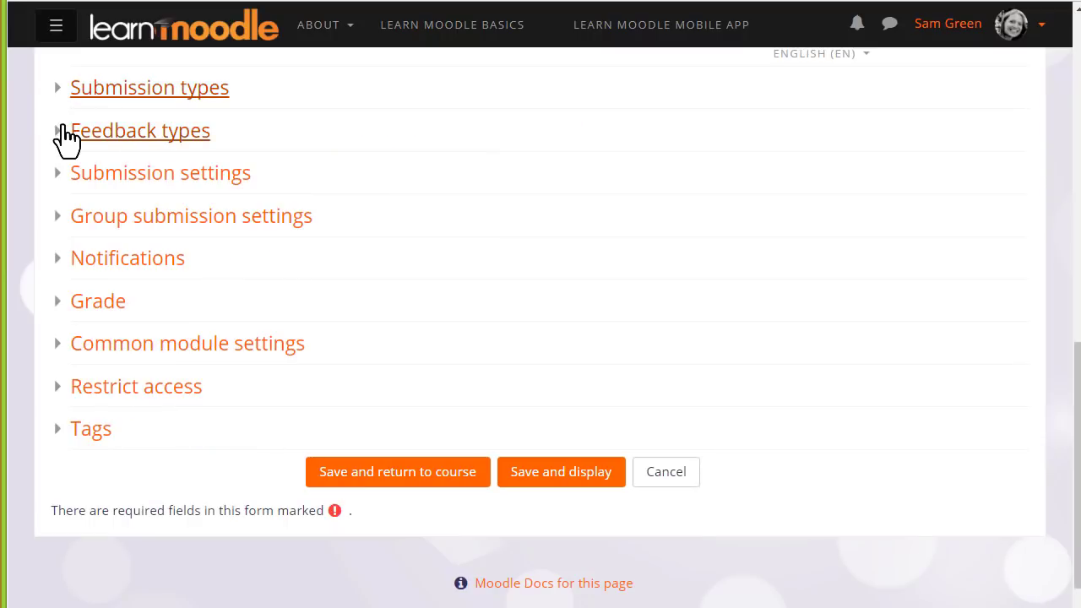
# - Set Comment inline to Yes in the Feedback types settings
pyautogui.click(59, 134)
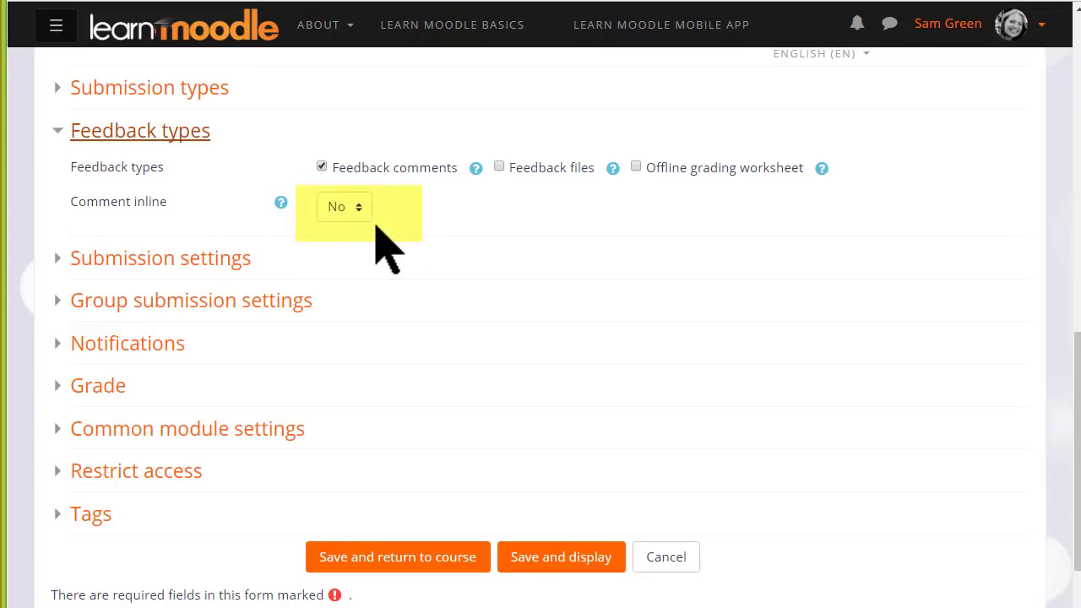
pyautogui.click(363, 206)
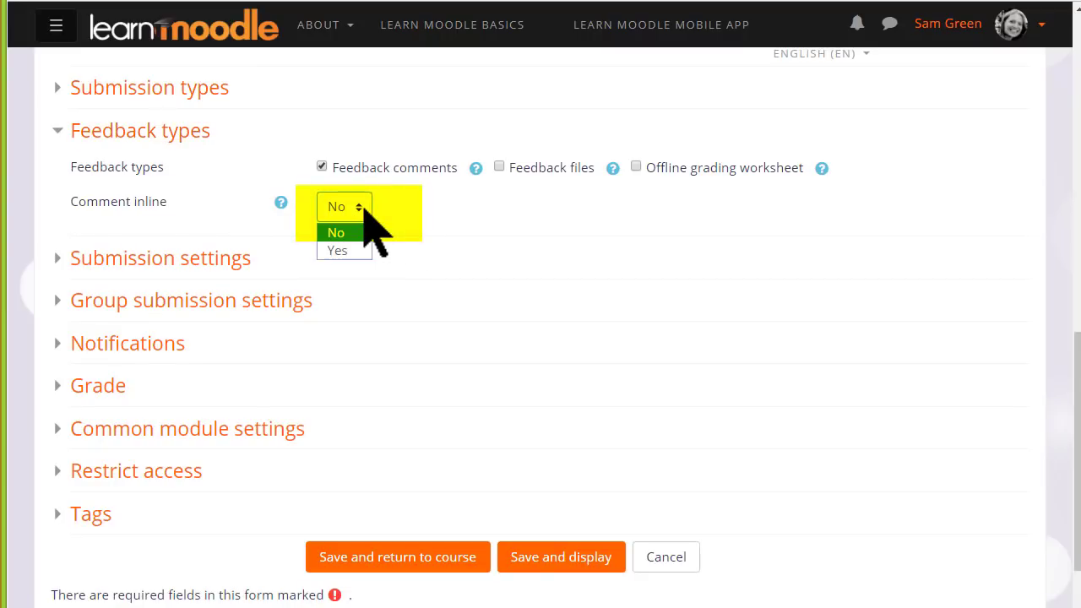
pyautogui.click(355, 252)
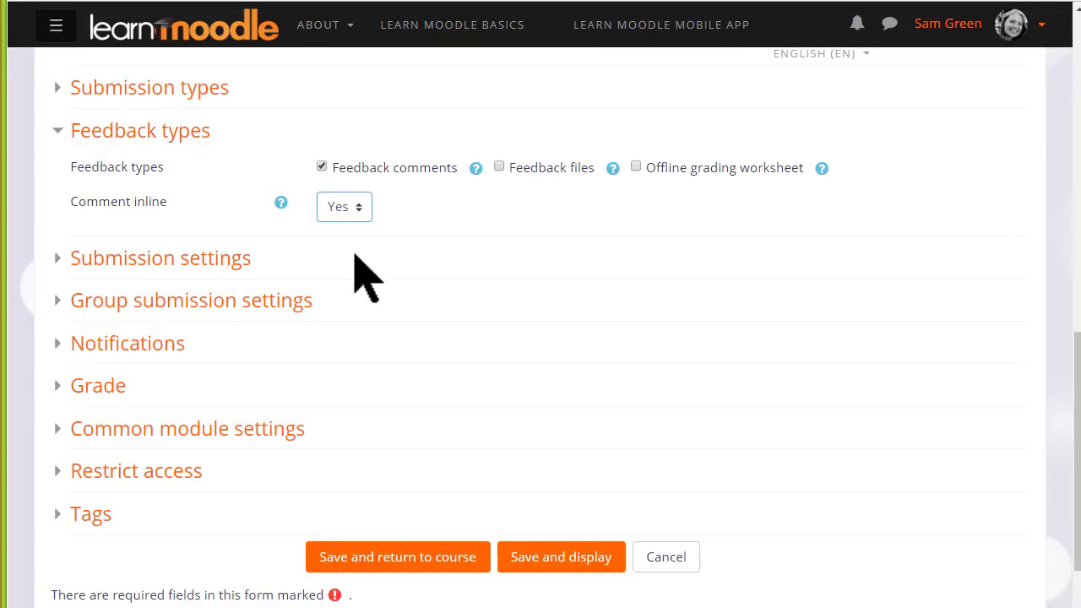
pyautogui.click(76, 135)
# - Review the Submission, Group submission and Notification settings, then display the Grade settings
pyautogui.click(85, 170)
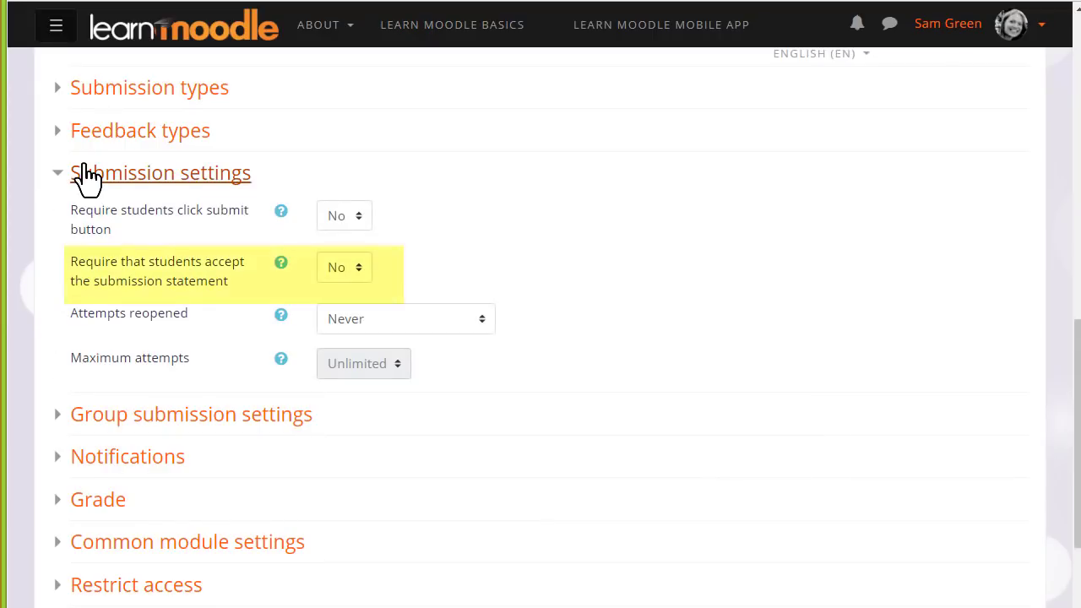
pyautogui.click(86, 174)
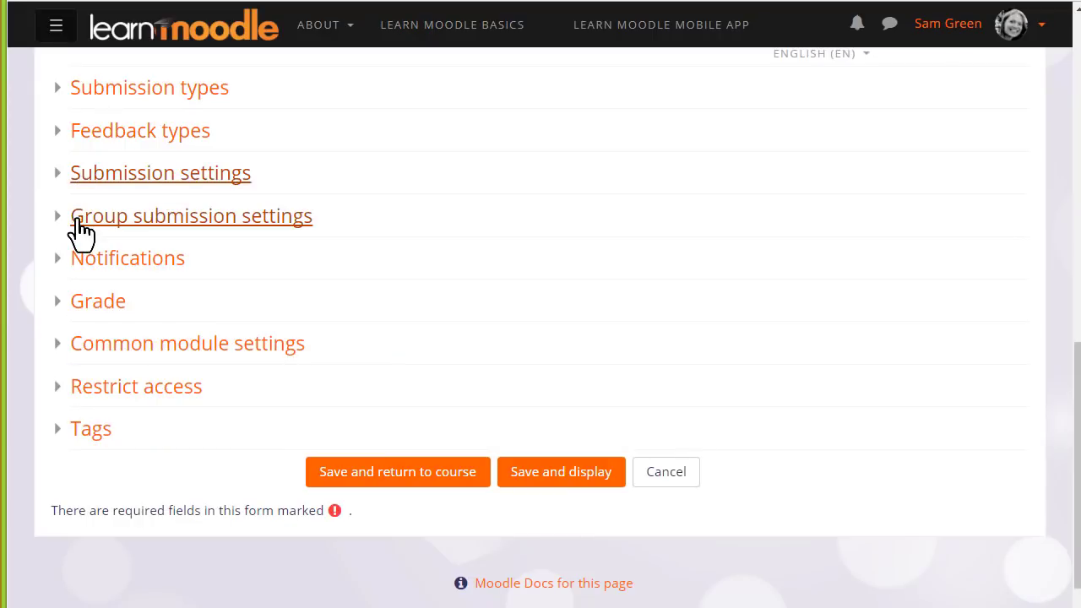
pyautogui.click(78, 222)
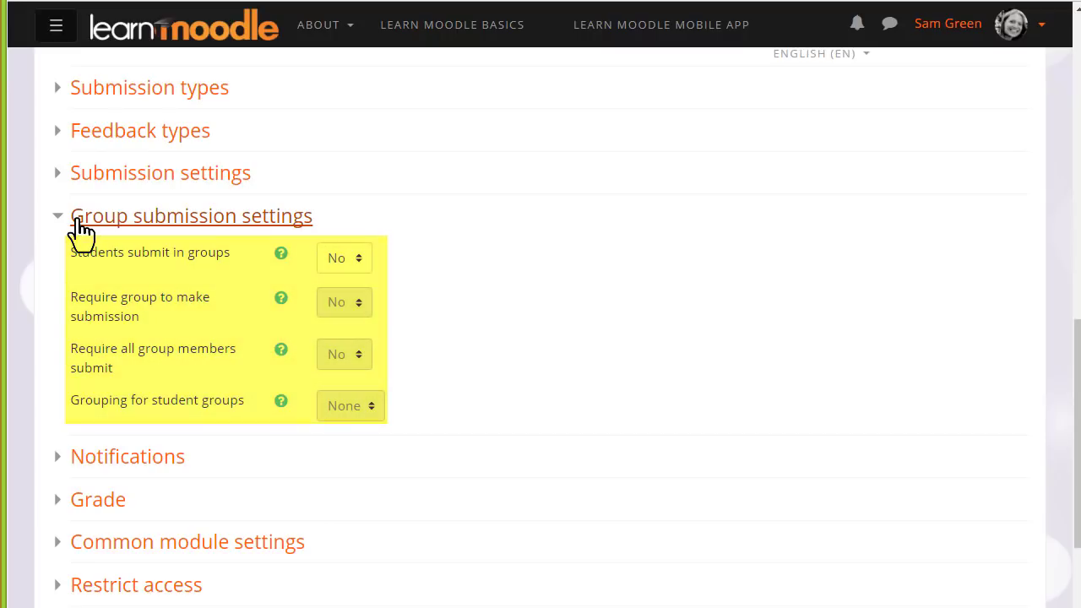
pyautogui.click(78, 221)
pyautogui.click(78, 270)
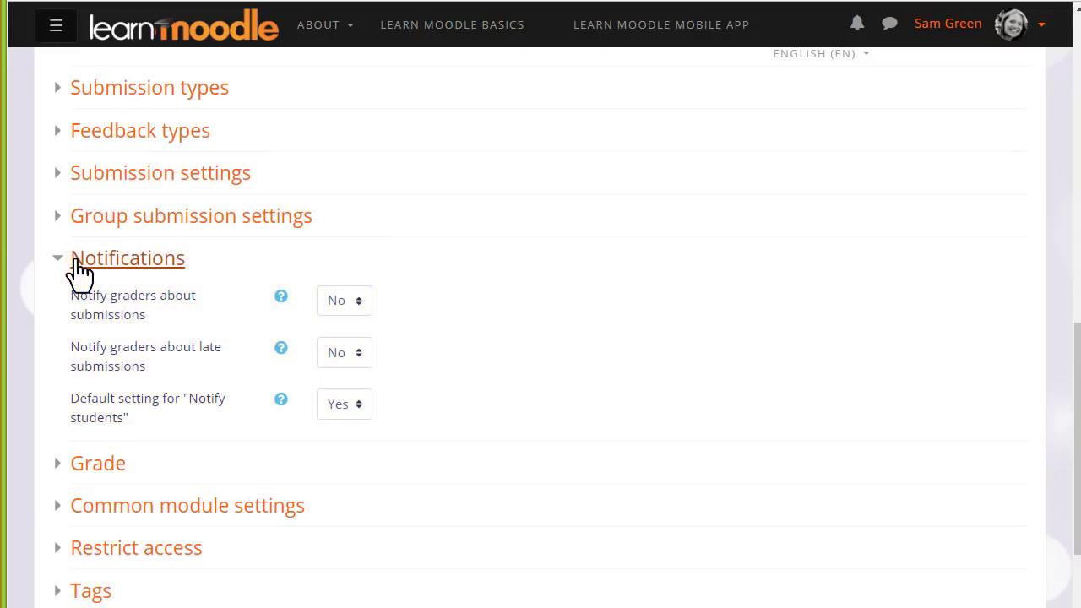
pyautogui.click(76, 260)
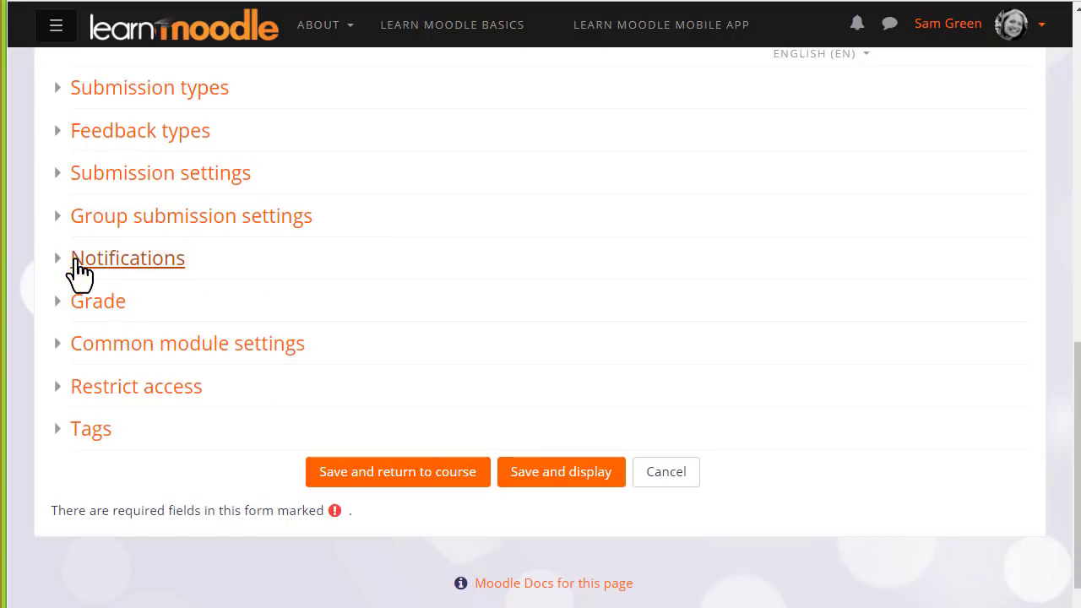
pyautogui.click(74, 300)
pyautogui.scroll(-2, 33, 301)
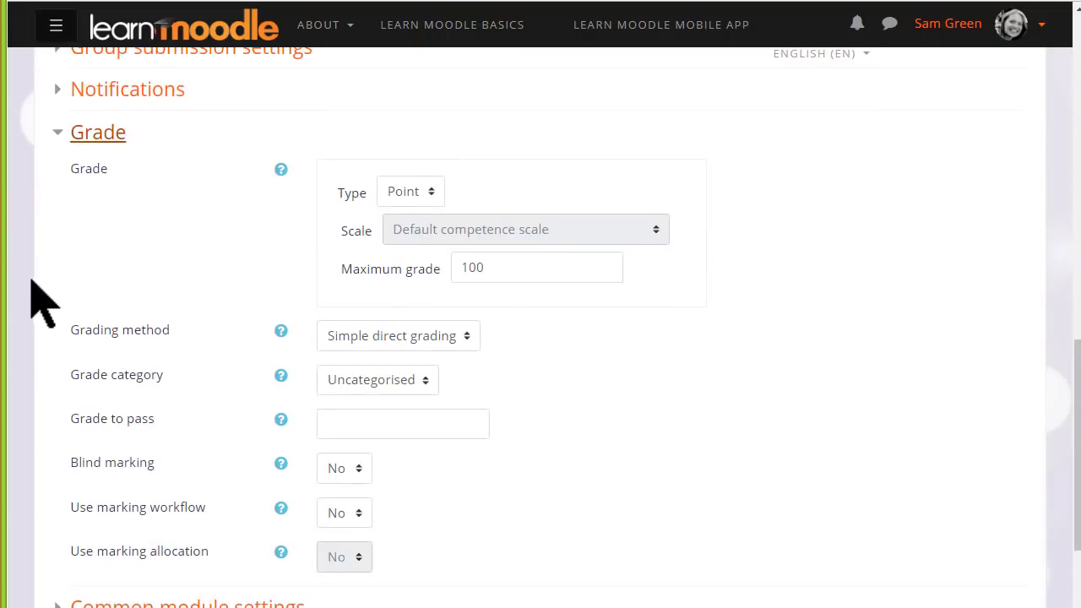
pyautogui.scroll(-1, 37, 296)
pyautogui.scroll(1, 34, 287)
pyautogui.click(431, 194)
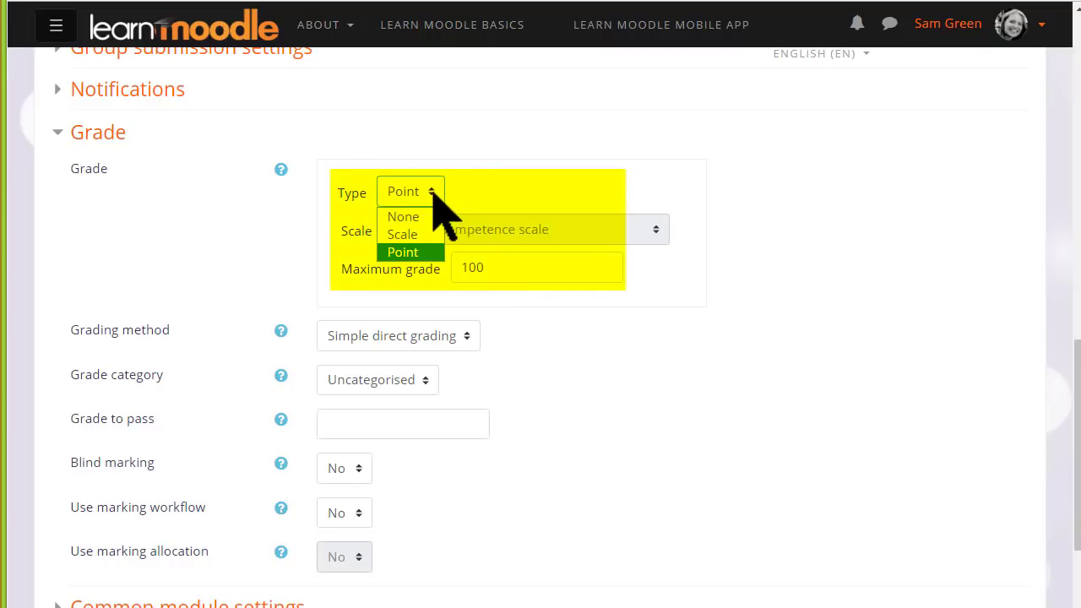
pyautogui.click(433, 191)
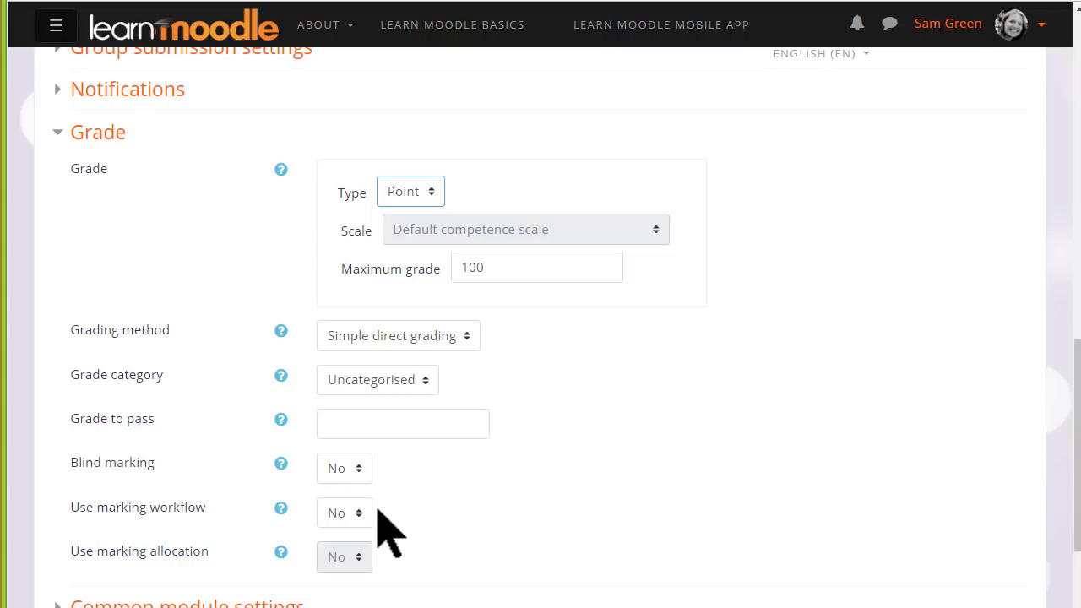
pyautogui.scroll(-1, 378, 510)
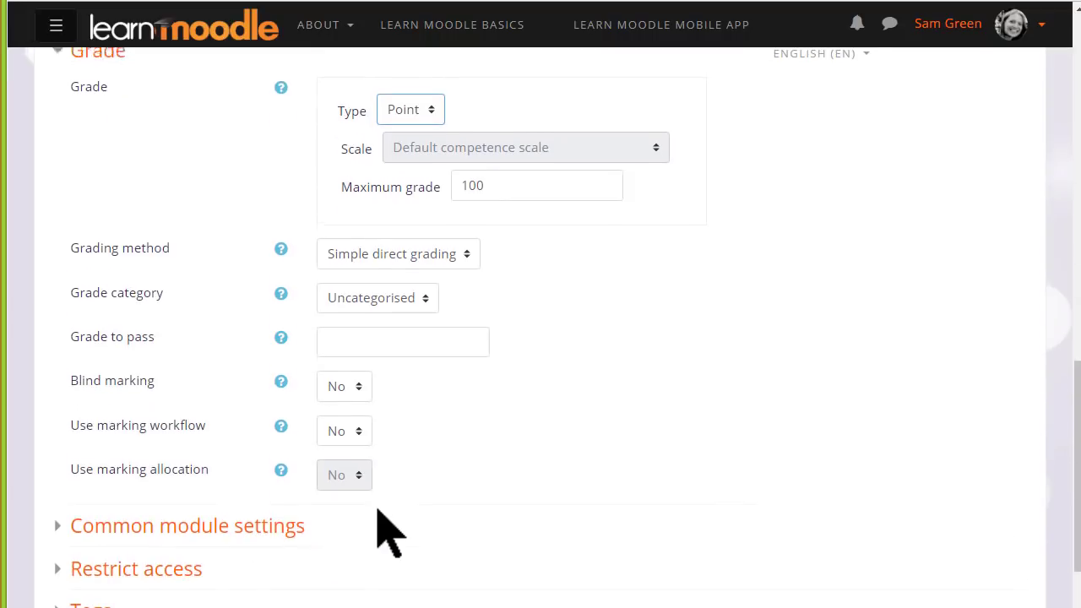
pyautogui.scroll(-1, 378, 509)
pyautogui.scroll(-1, 378, 509)
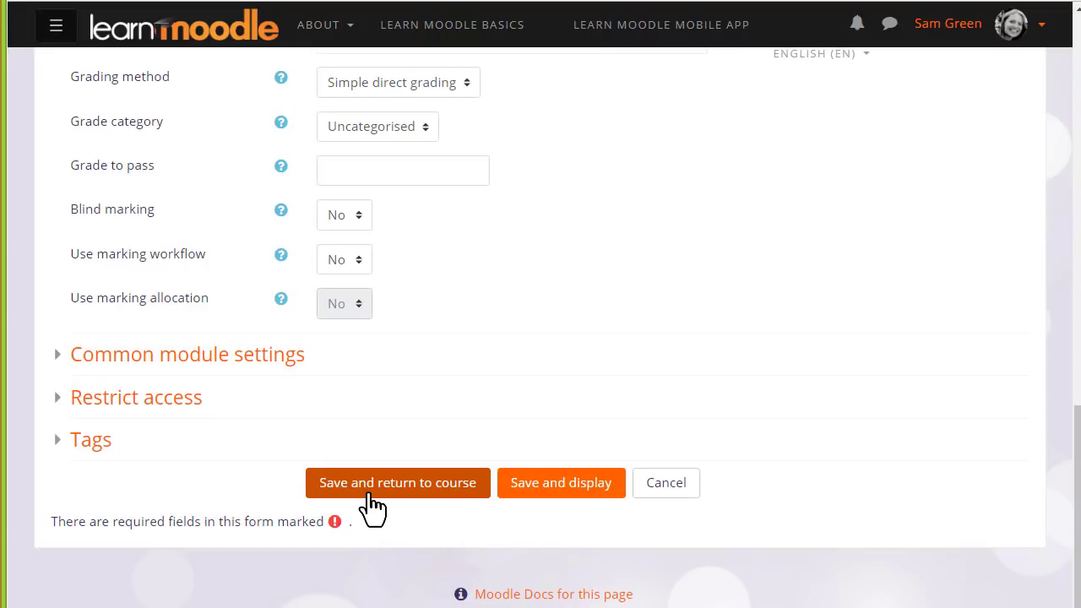